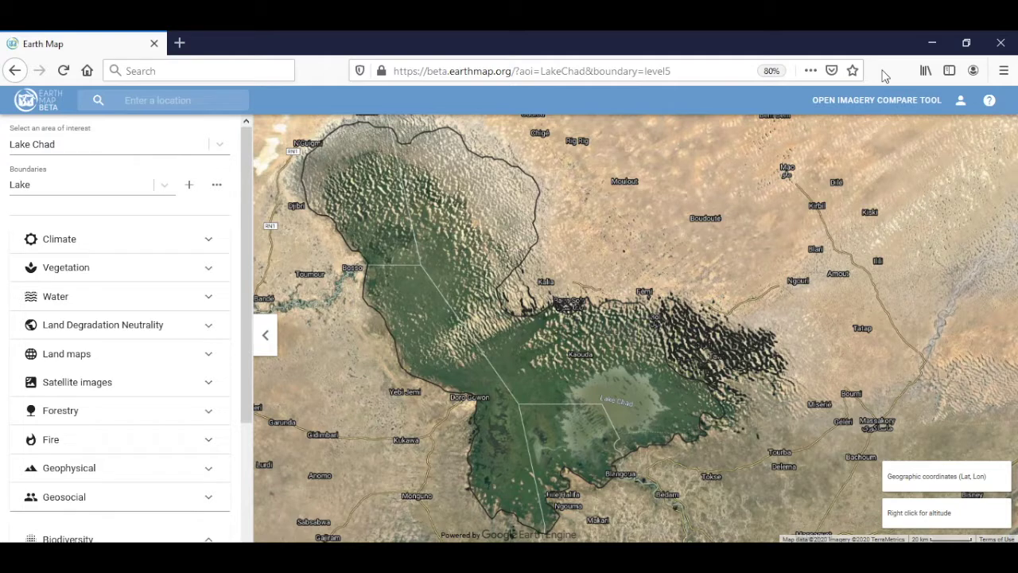
# Keep Lake Chad as the area of interest and choose Lake as its boundary level
pyautogui.click(111, 144)
pyautogui.click(66, 144)
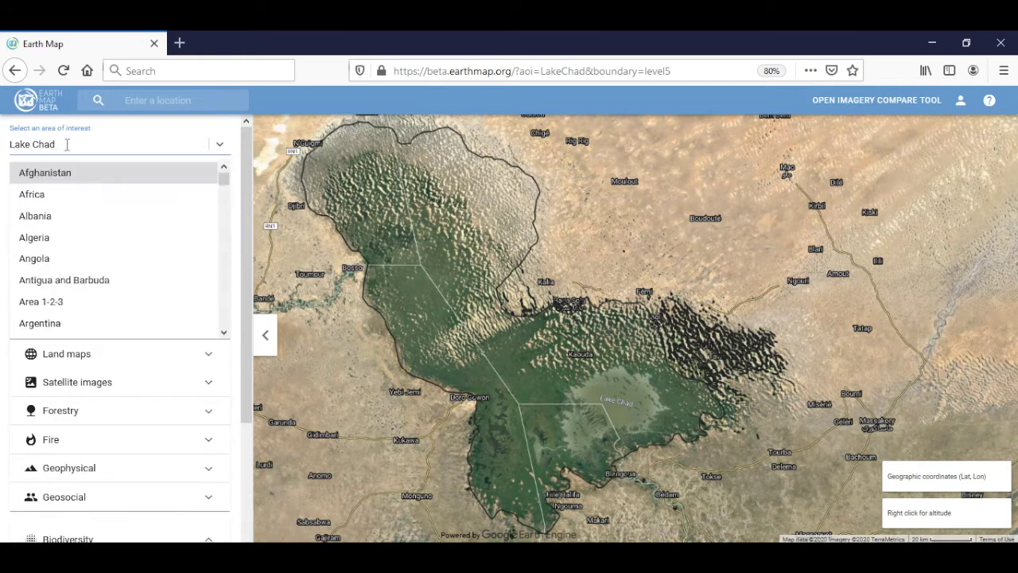
pyautogui.click(220, 144)
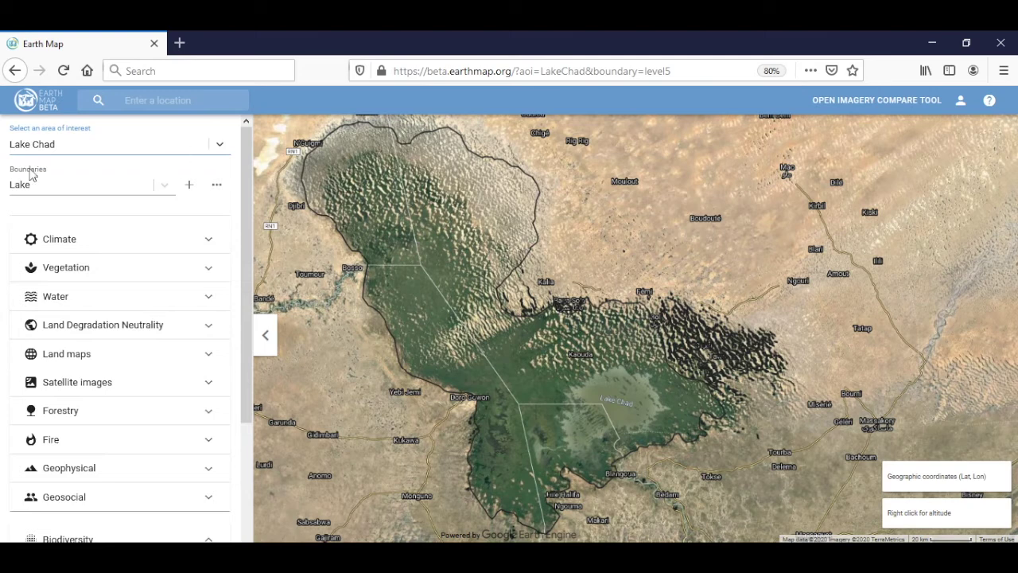
pyautogui.click(164, 185)
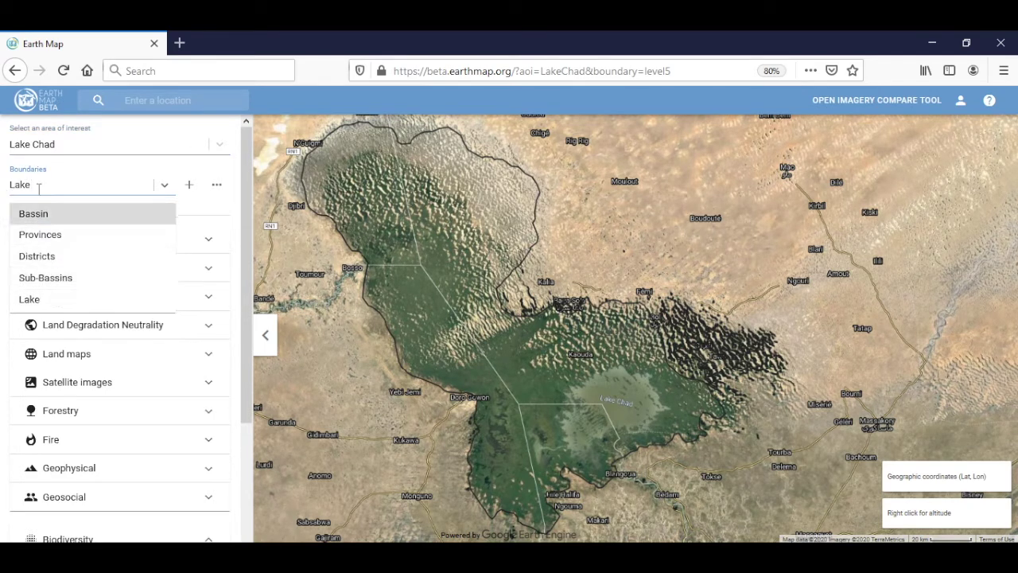
pyautogui.click(40, 297)
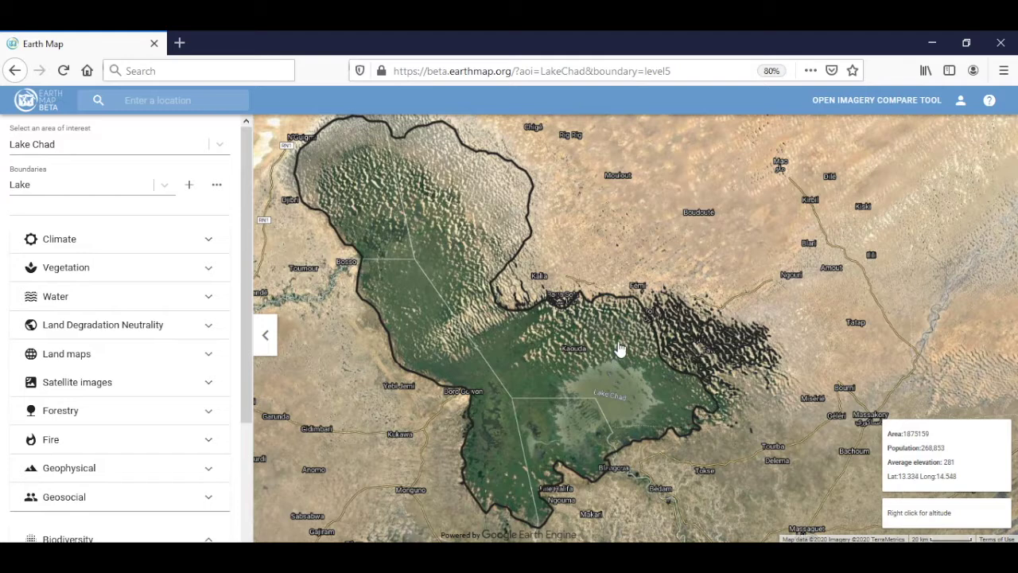
# Select the lake polygon on the map and process its Mean Temperature metric with annual aggregation for 1979 - 2019
pyautogui.moveTo(529, 381)
pyautogui.click(596, 365)
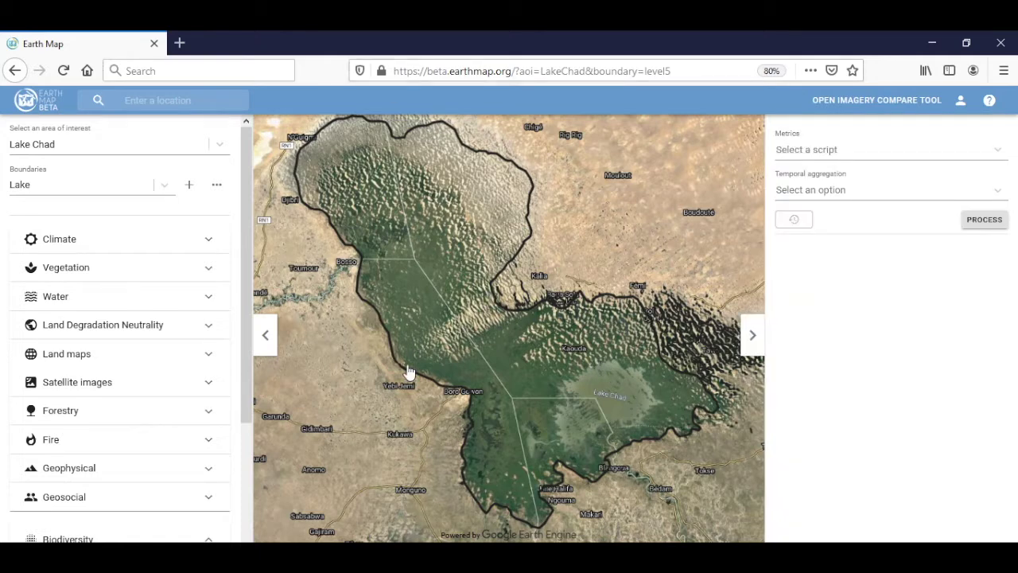
pyautogui.click(833, 148)
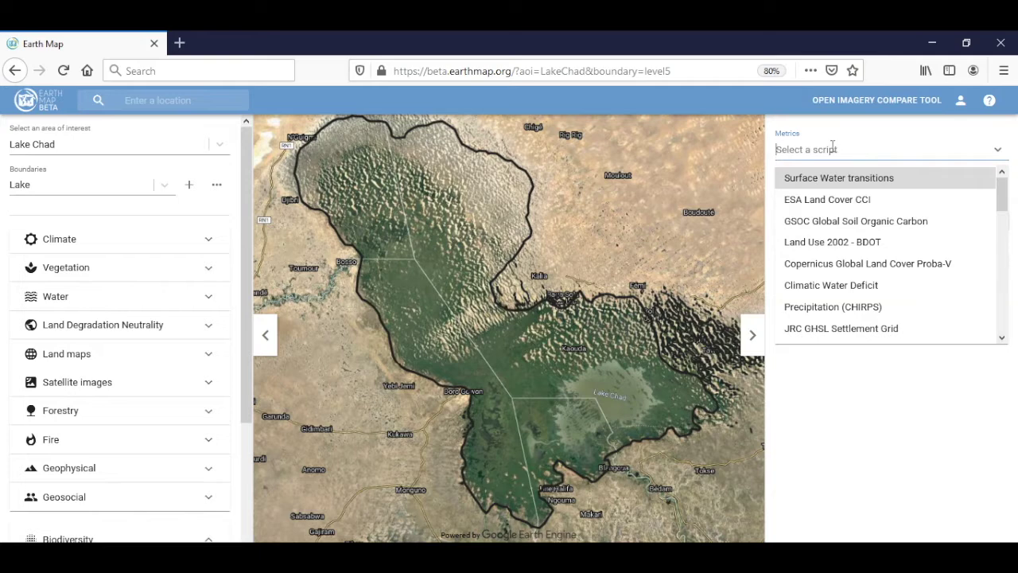
pyautogui.write('Te')
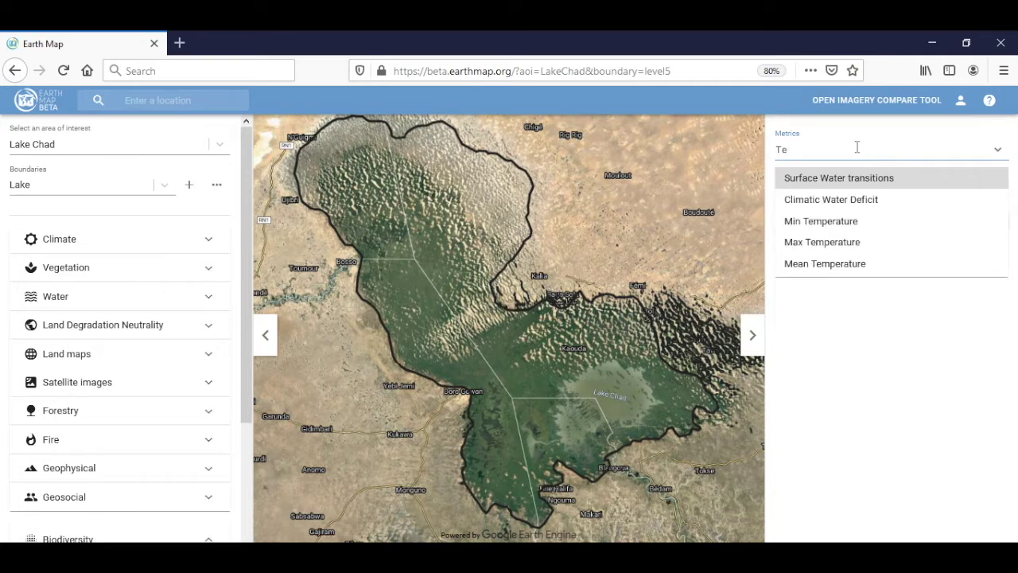
pyautogui.click(860, 266)
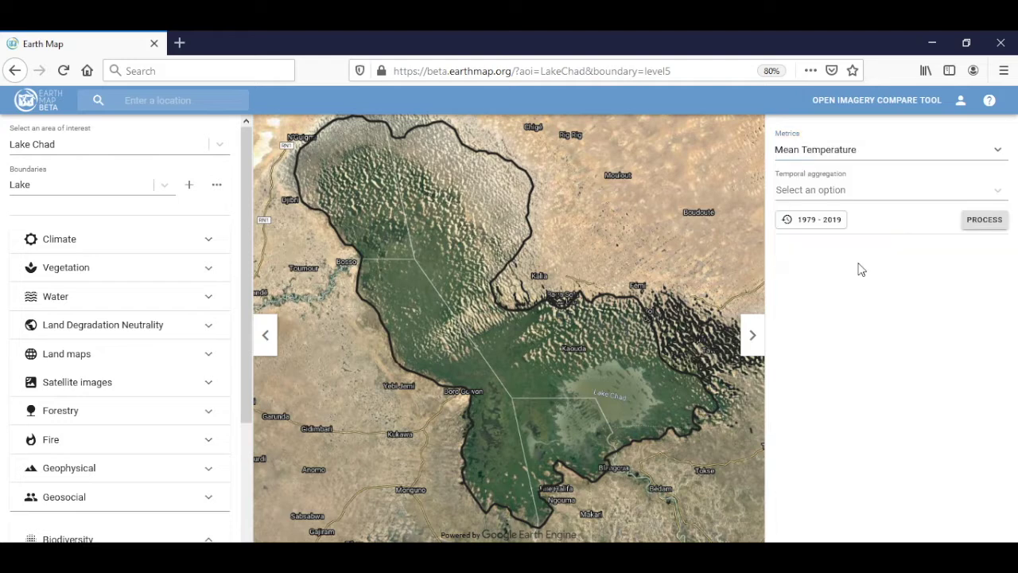
pyautogui.click(830, 191)
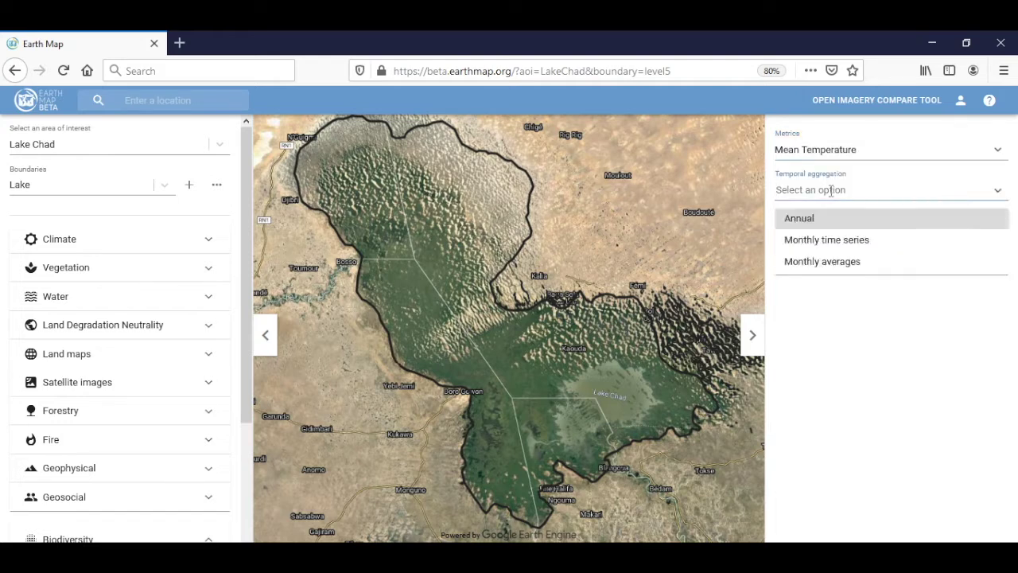
pyautogui.click(803, 226)
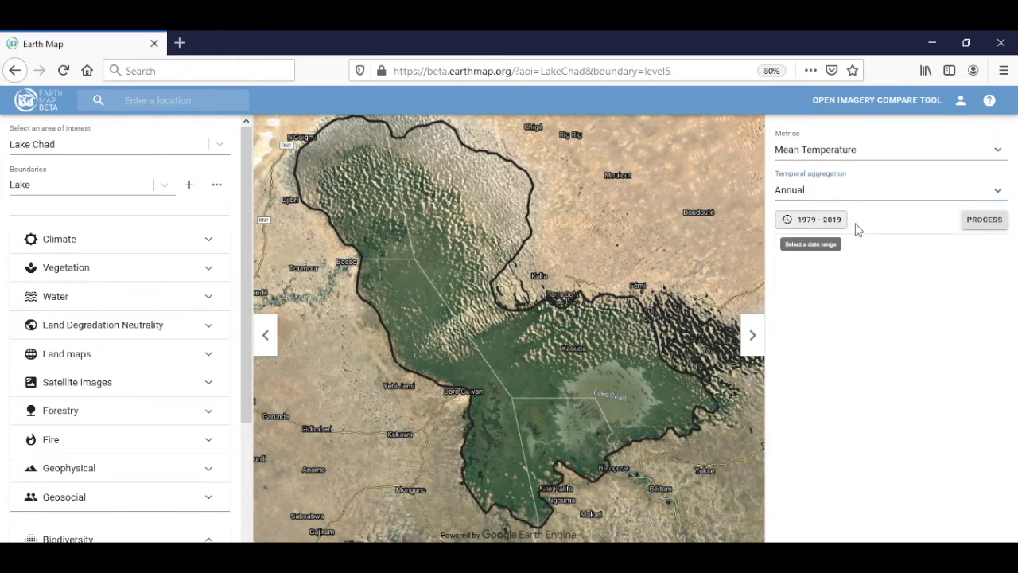
pyautogui.click(805, 230)
pyautogui.click(990, 230)
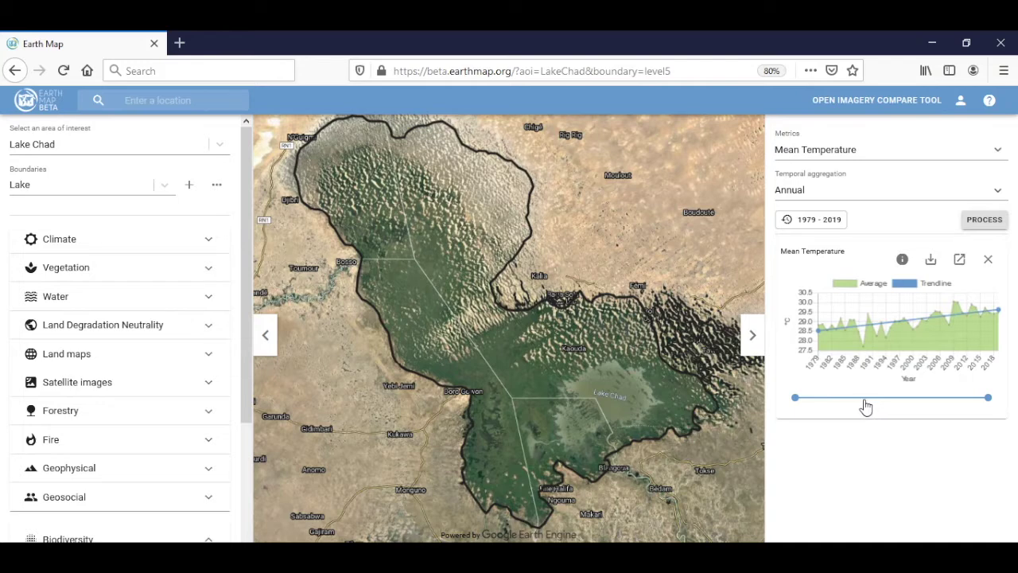
# Open the Mean Temperature chart in a maximized separate window, examine its trendline from start to end, and close it
pyautogui.click(975, 230)
pyautogui.click(960, 262)
pyautogui.click(313, 37)
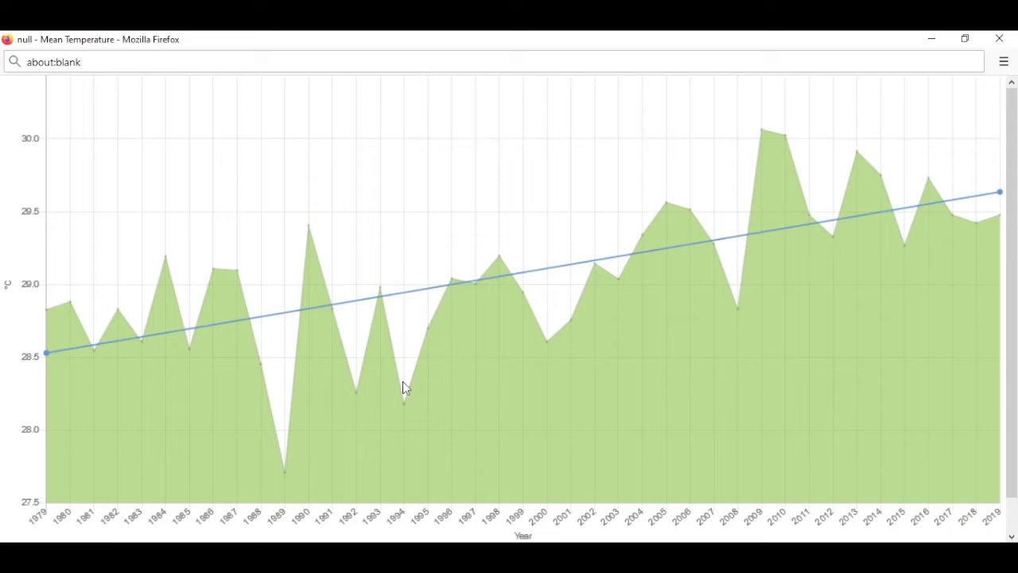
pyautogui.moveTo(46, 358)
pyautogui.moveTo(1002, 194)
pyautogui.moveTo(952, 215)
pyautogui.hotkey('ctrl', 'w')
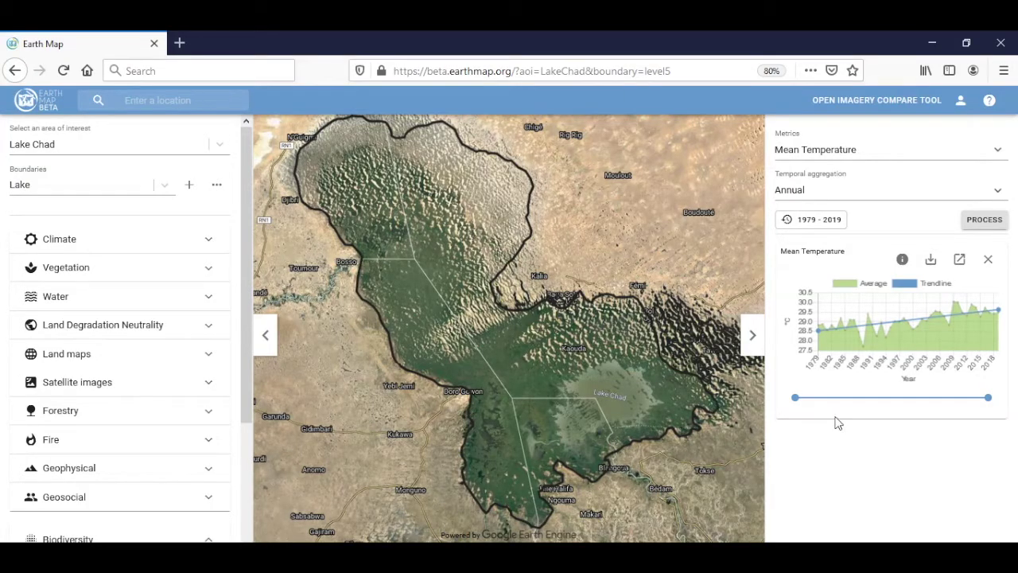
# Read the Mean Temperature dataset description, open its source page in the Earth Engine Data Catalog, and return to the map with the description closed
pyautogui.click(901, 260)
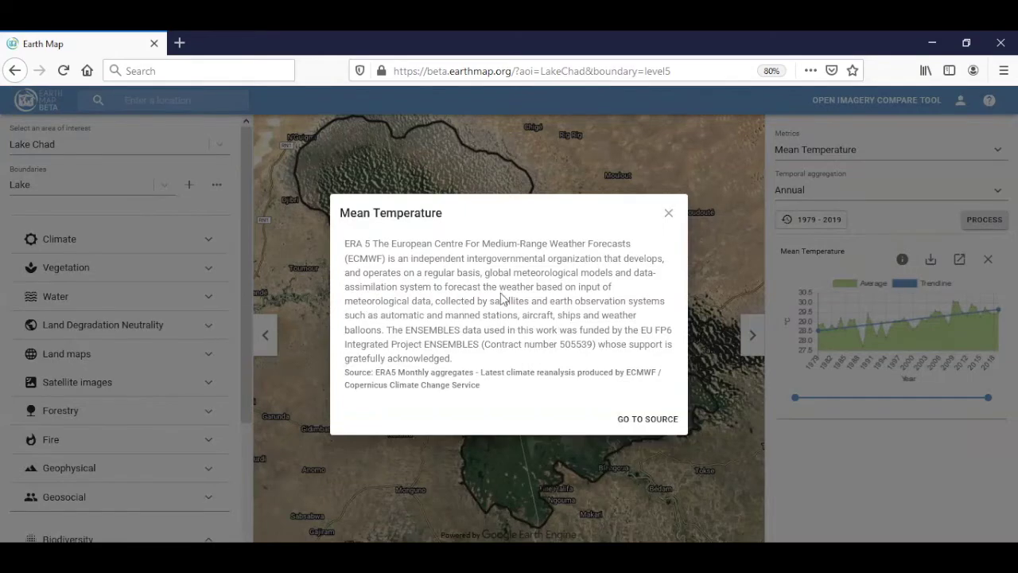
pyautogui.click(647, 424)
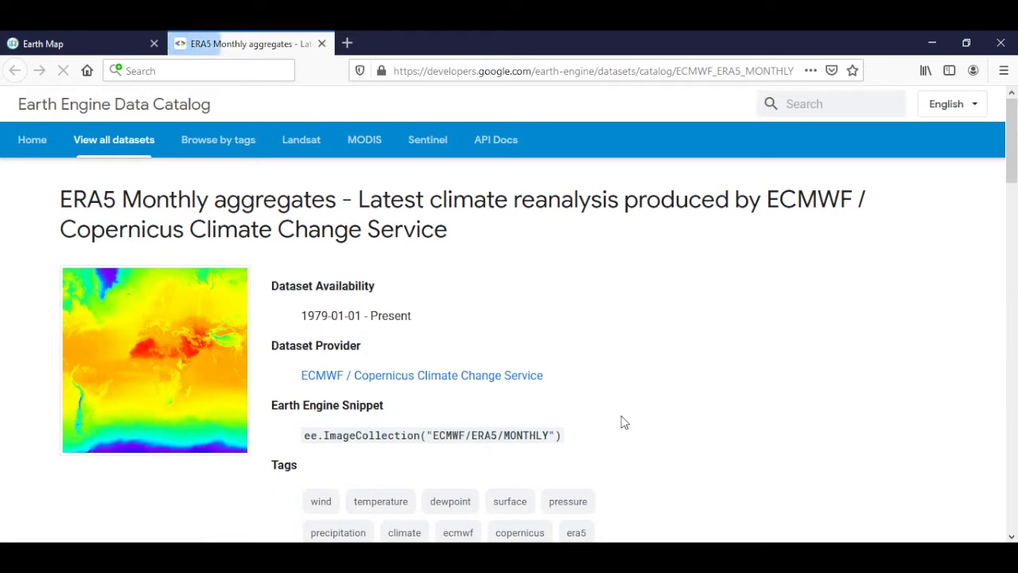
pyautogui.click(104, 41)
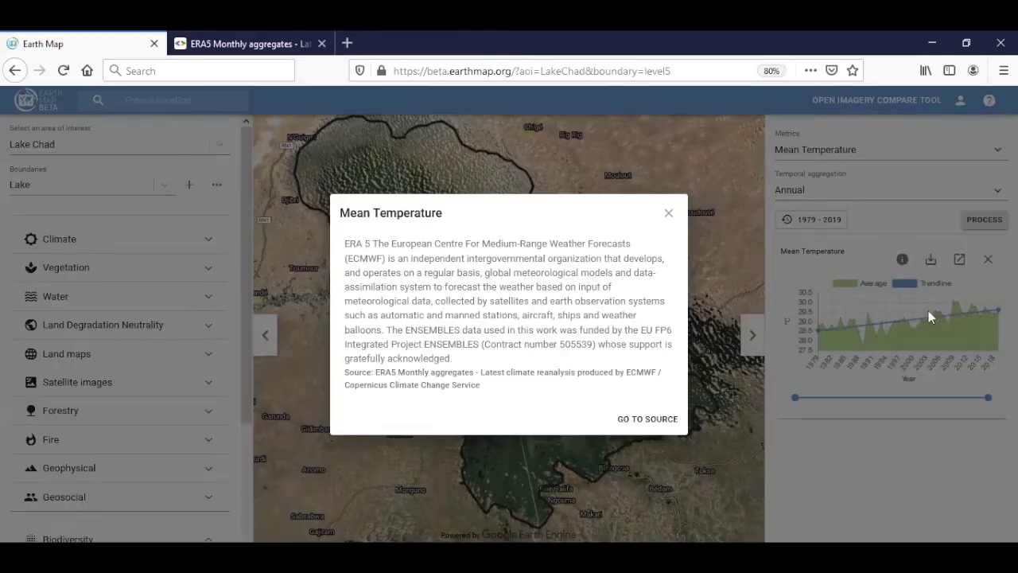
pyautogui.click(670, 217)
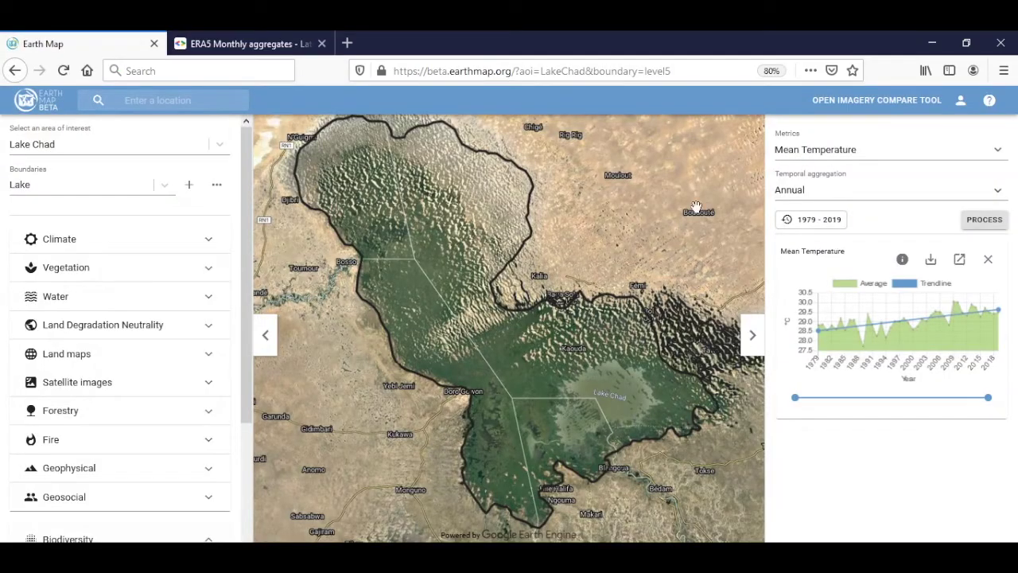
# Process the lake's annual Precipitation (CHIRPS) metric for 1981 - 2019 and enlarge the chart in a maximized separate window
pyautogui.moveTo(865, 317)
pyautogui.click(837, 151)
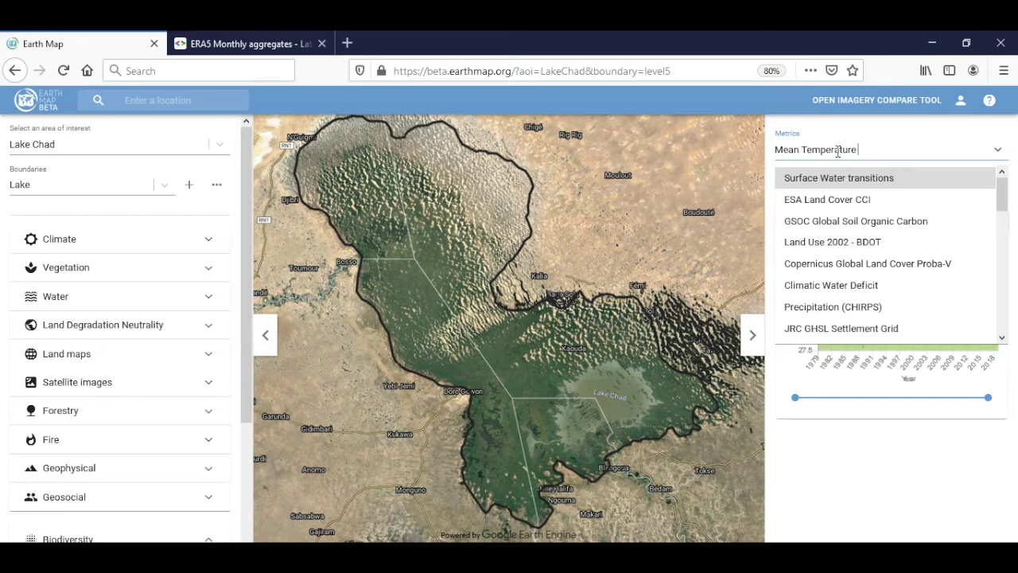
pyautogui.write('Pre')
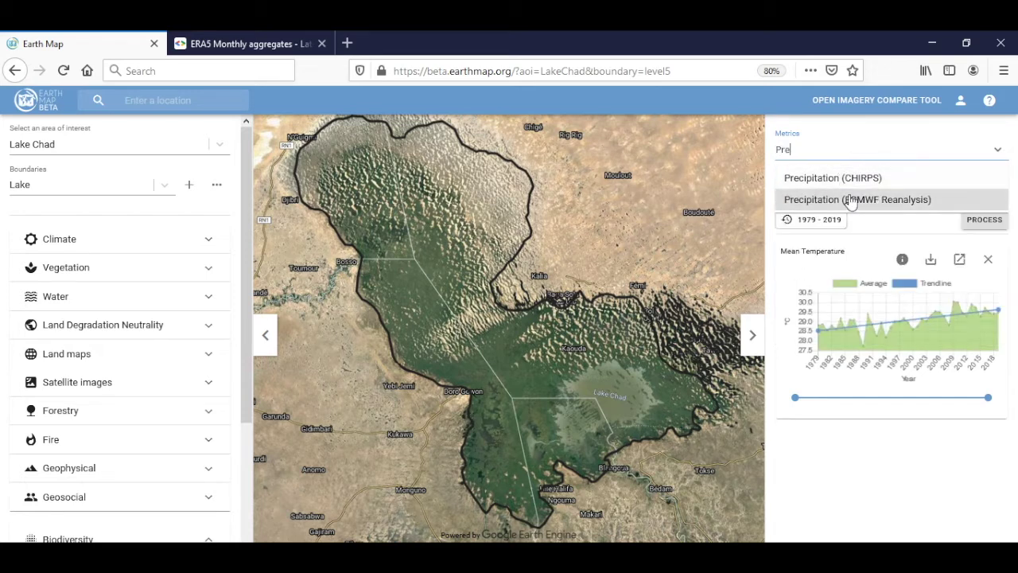
pyautogui.click(846, 181)
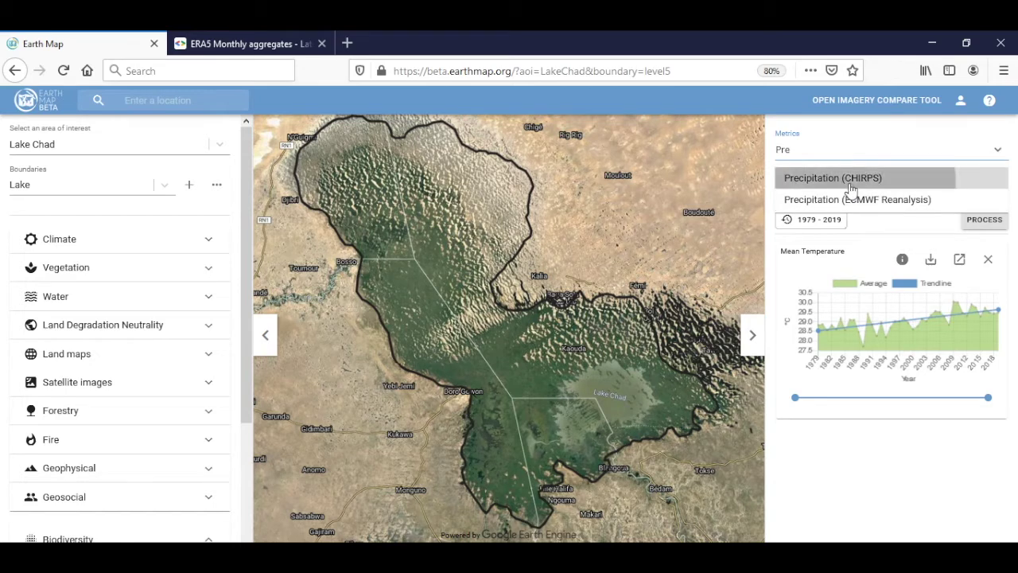
pyautogui.click(984, 222)
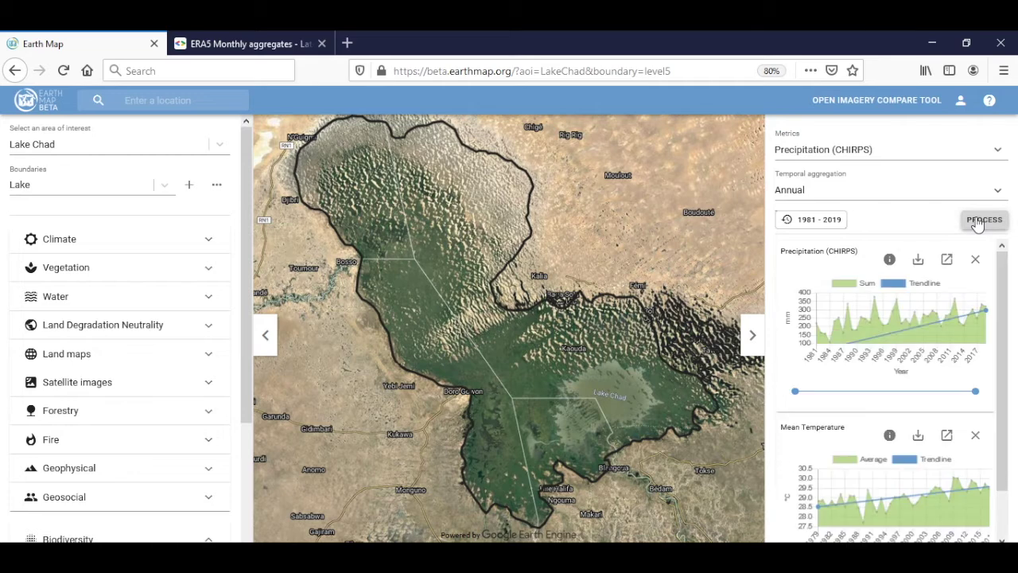
pyautogui.click(946, 262)
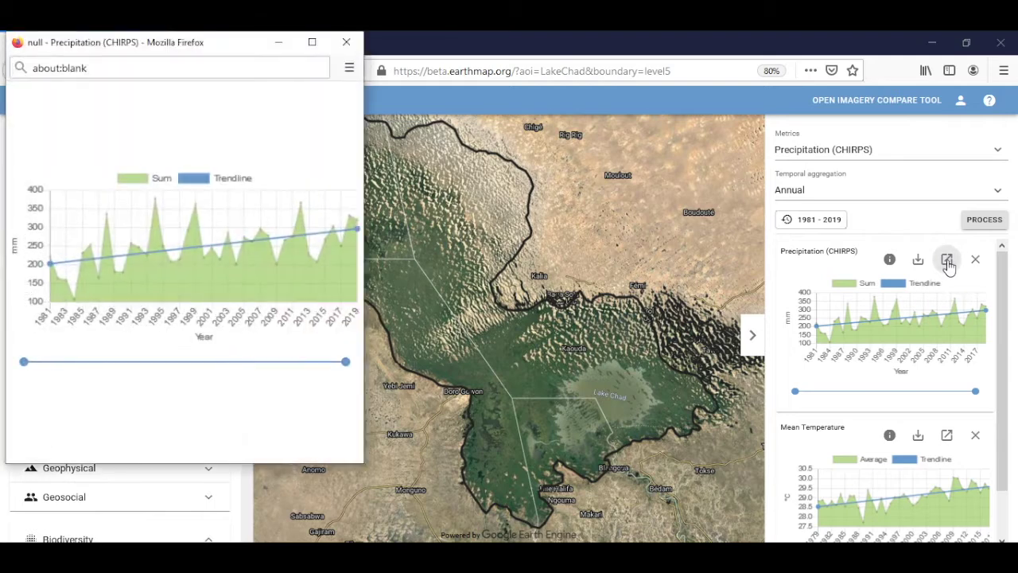
pyautogui.click(312, 42)
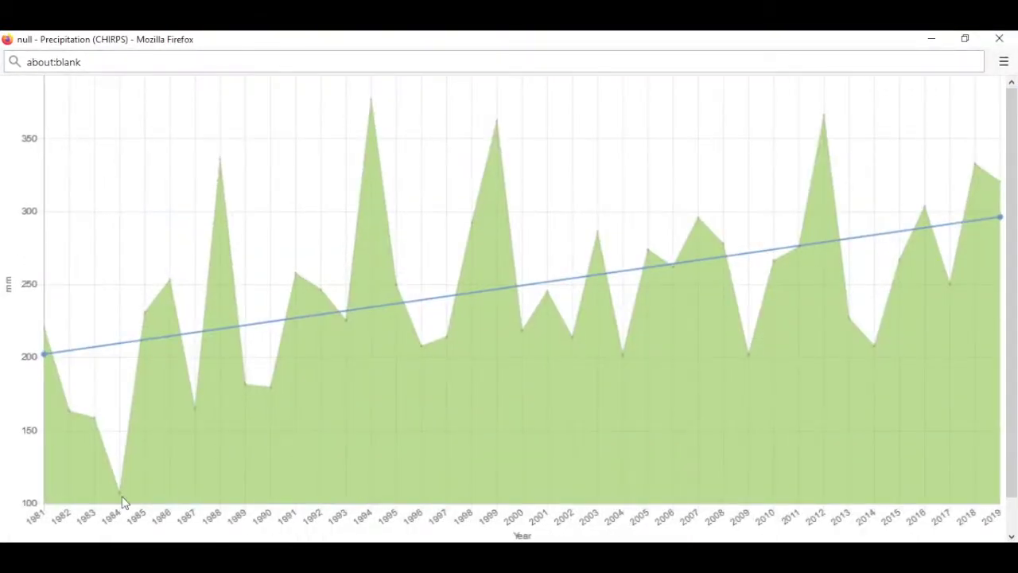
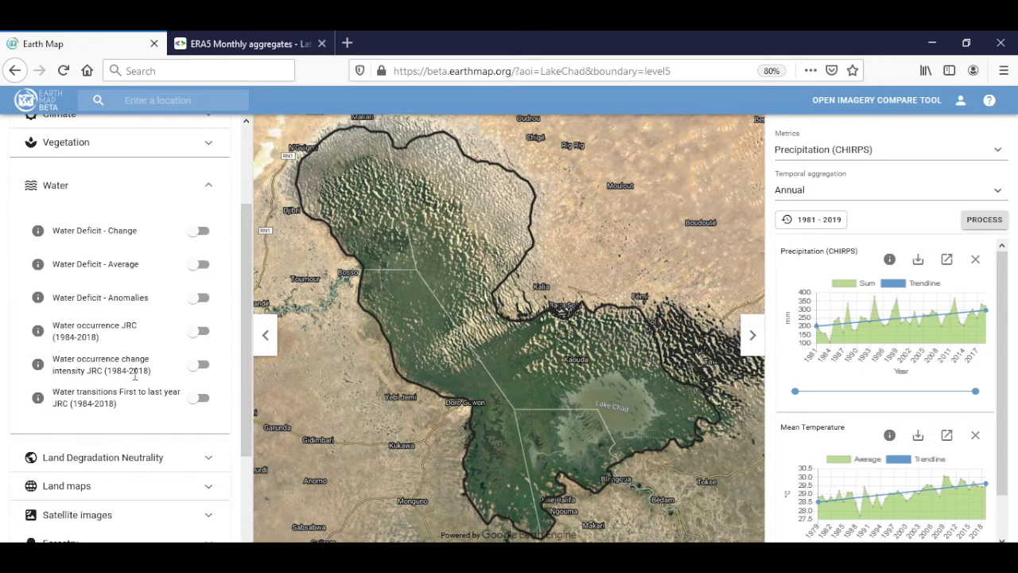
# Show the Water occurrence change intensity JRC (1984-2018) layer, collapse the statistics panel, and examine the lake against the full legend
pyautogui.click(202, 366)
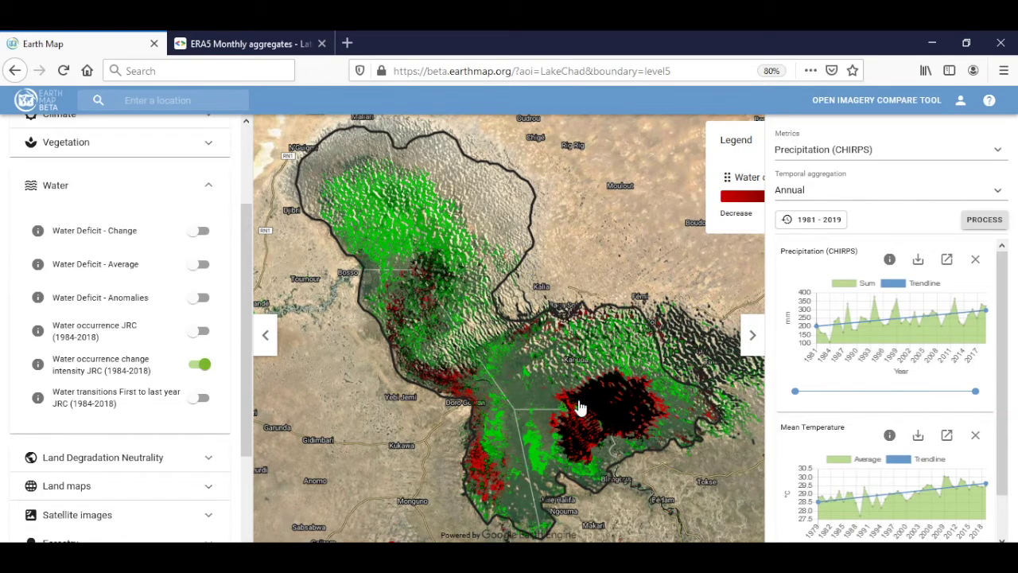
pyautogui.click(753, 338)
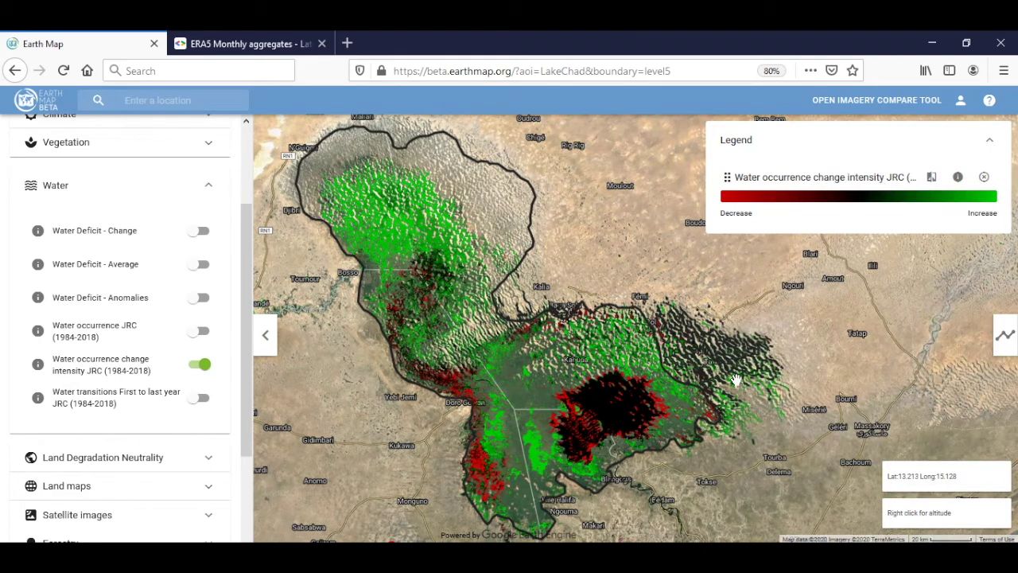
pyautogui.moveTo(734, 379); pyautogui.dragTo(735, 354)
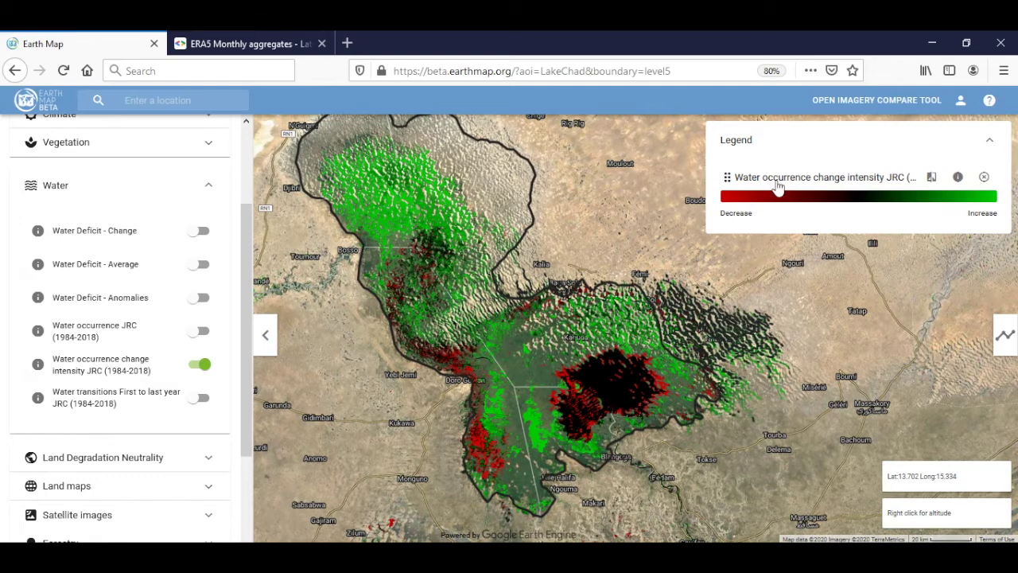
pyautogui.moveTo(629, 432); pyautogui.dragTo(636, 443)
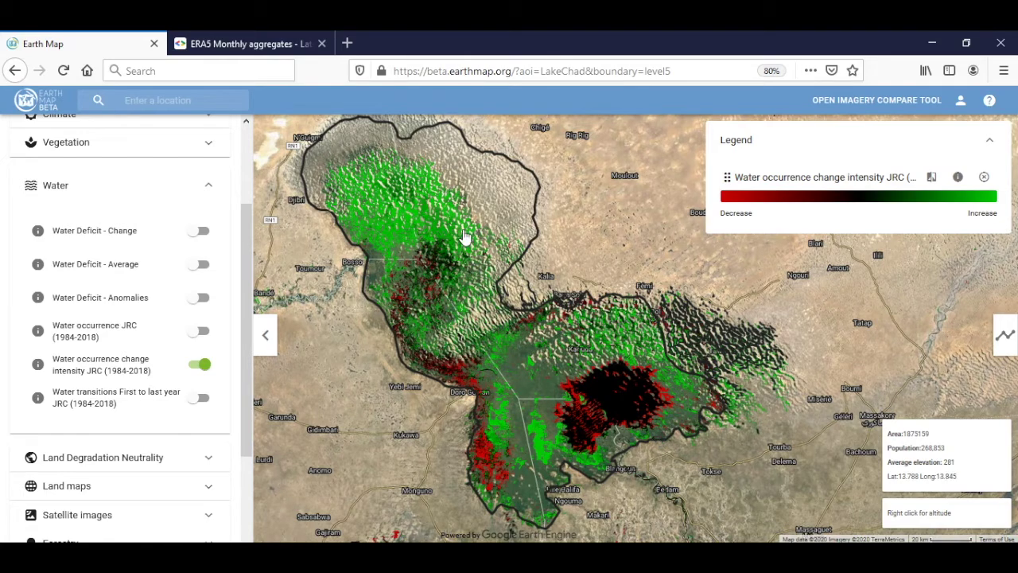
pyautogui.moveTo(396, 266); pyautogui.dragTo(400, 273)
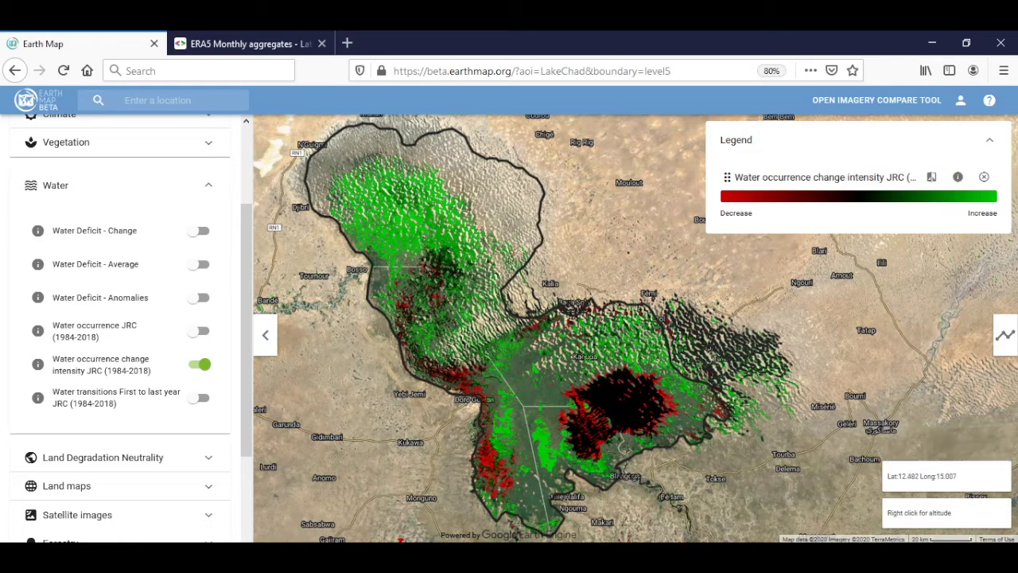
pyautogui.moveTo(747, 566)
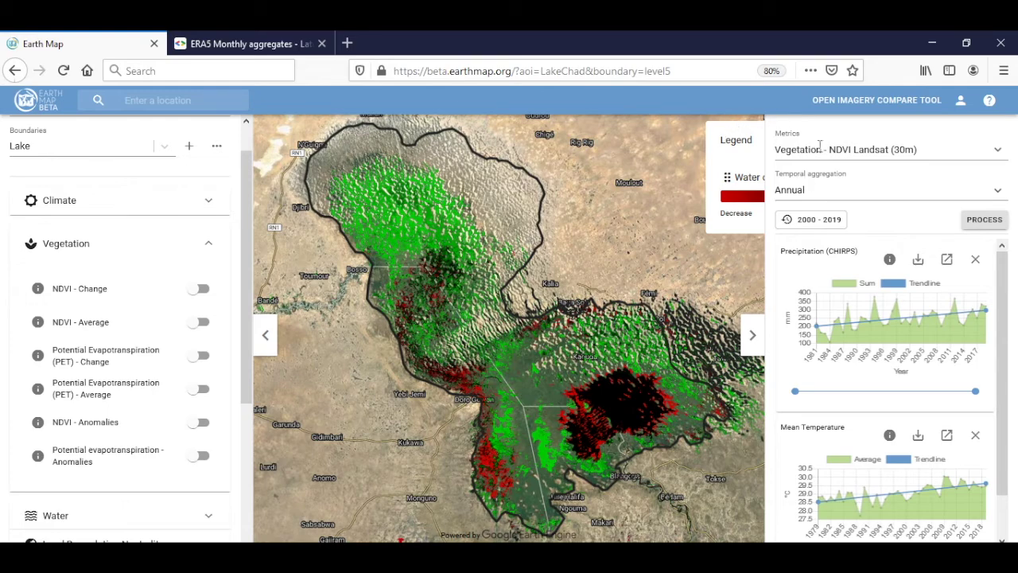
# Process the lake's annual Vegetation - NDVI Landsat (30m) metric for 2000 - 2019 and open its chart in a separate window
pyautogui.click(878, 151)
pyautogui.write('NDVIO')
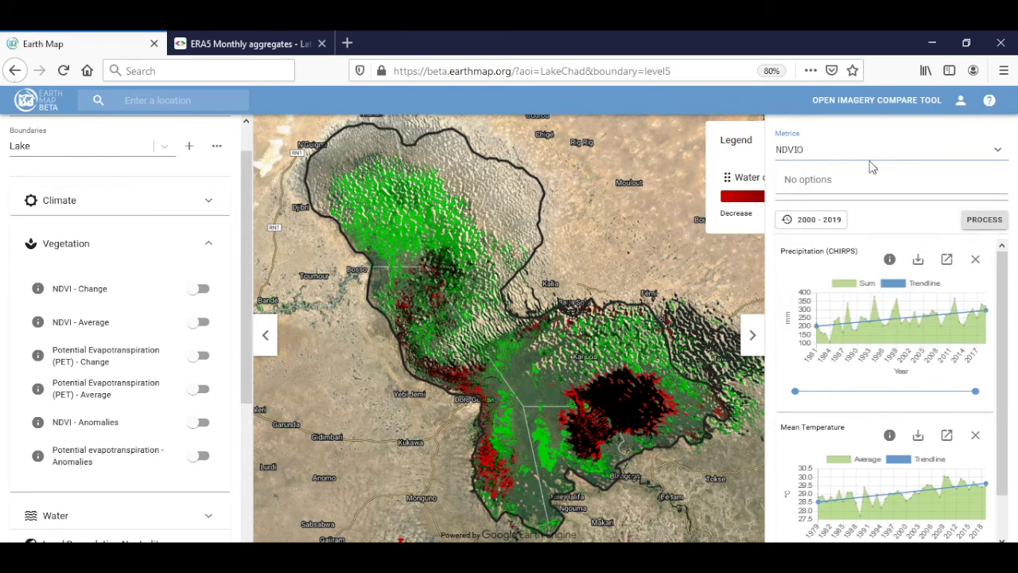
pyautogui.press('BackSpace')
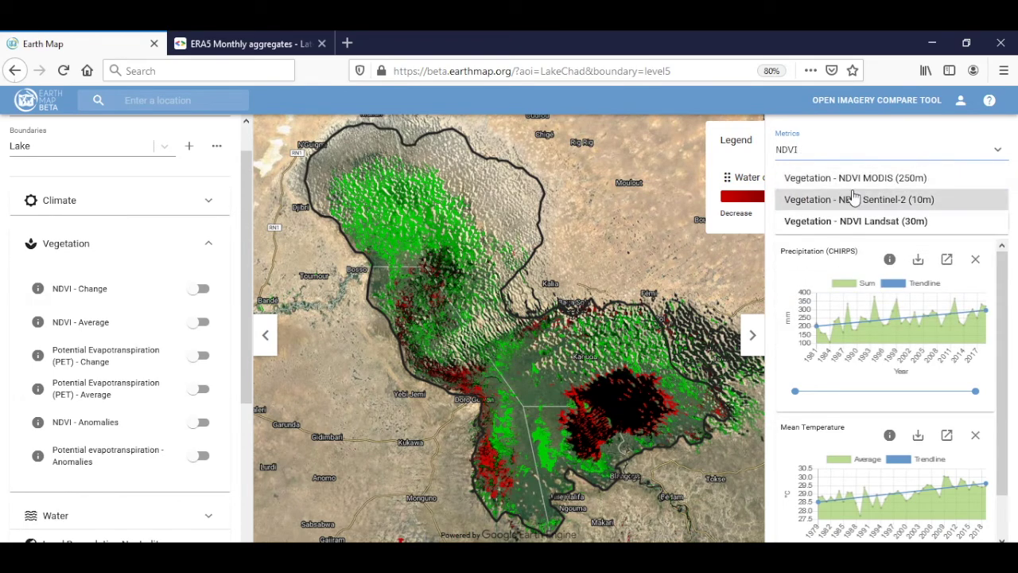
pyautogui.click(858, 225)
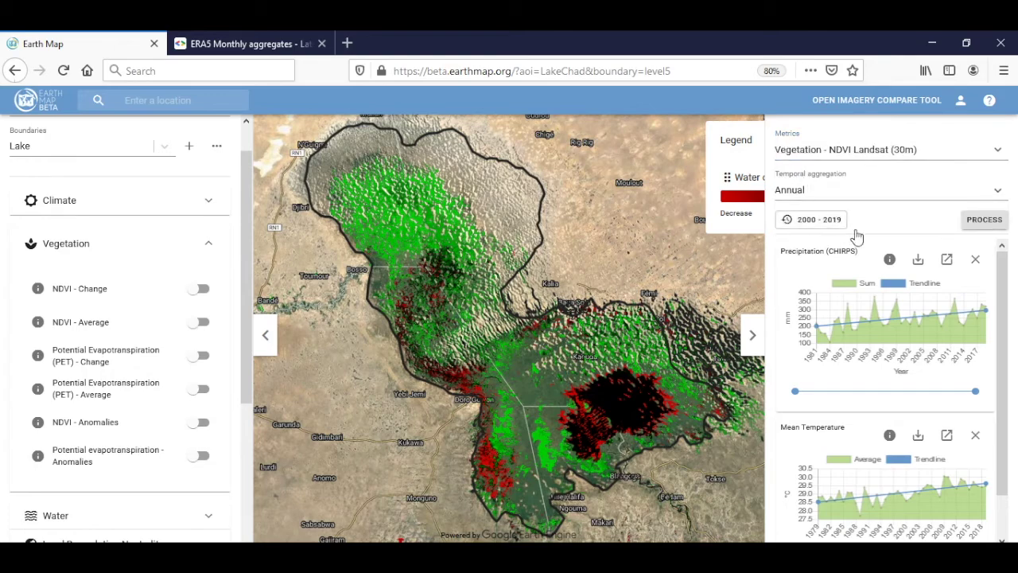
pyautogui.click(979, 226)
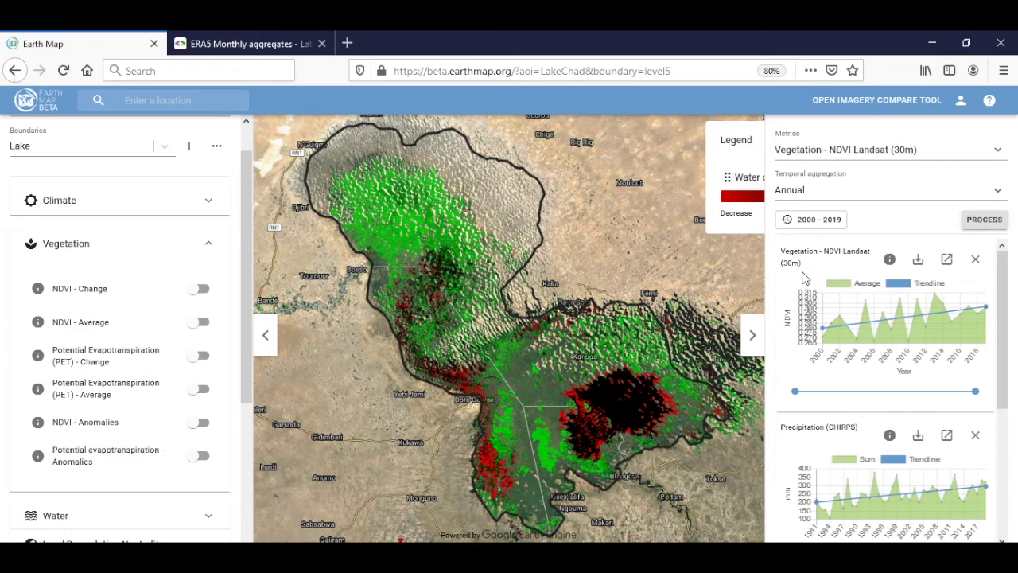
pyautogui.click(946, 263)
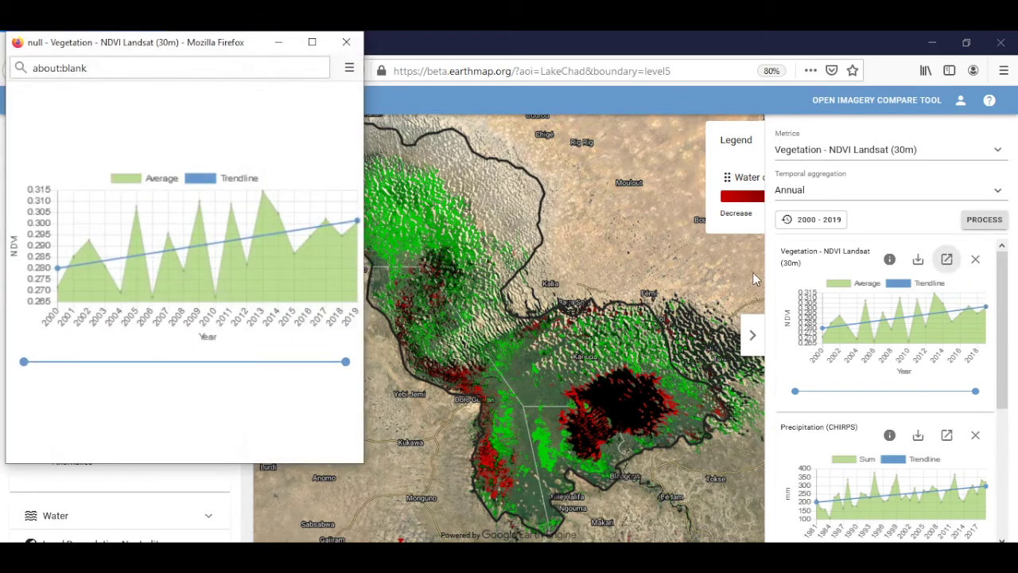
# Maximize the NDVI Landsat chart window, read the trendline's value for 2000, and minimize the window to return to the map
pyautogui.click(311, 43)
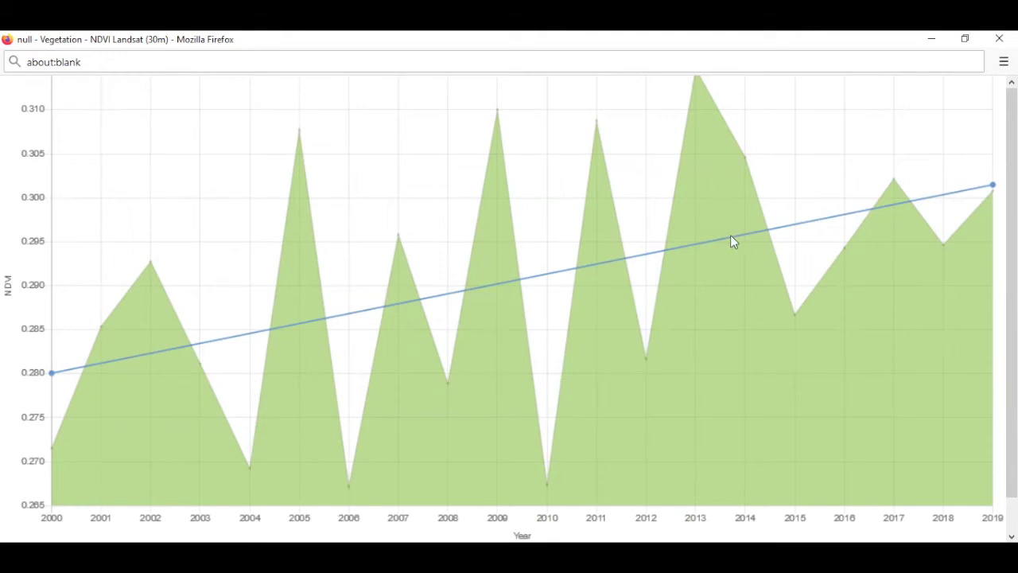
pyautogui.moveTo(54, 379)
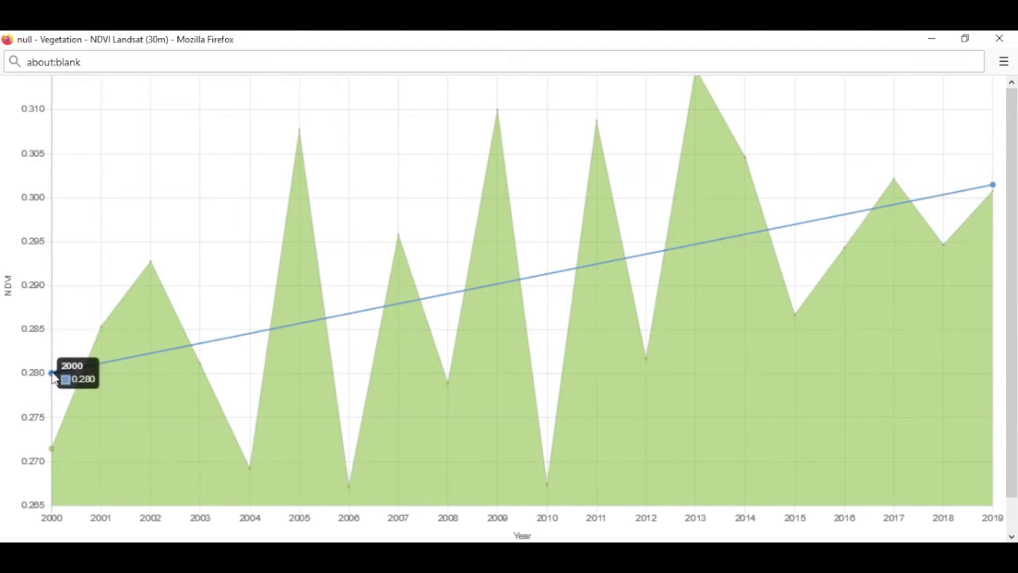
pyautogui.click(932, 39)
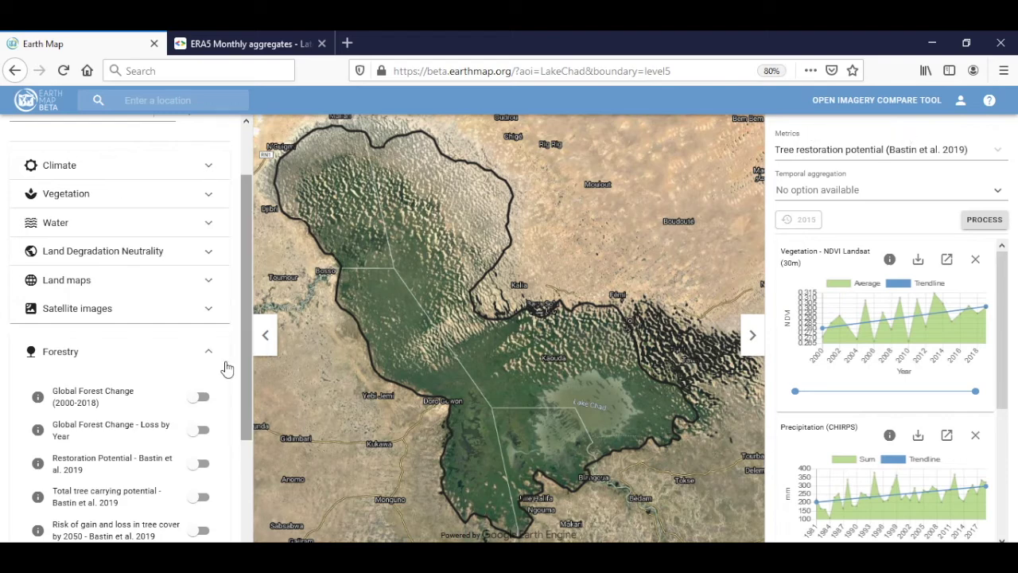
# Show the Forestry layer Restoration Potential - Bastin et al. 2019 and collapse the statistics panel to examine the lake against the full legend
pyautogui.scroll(-2, 159, 380)
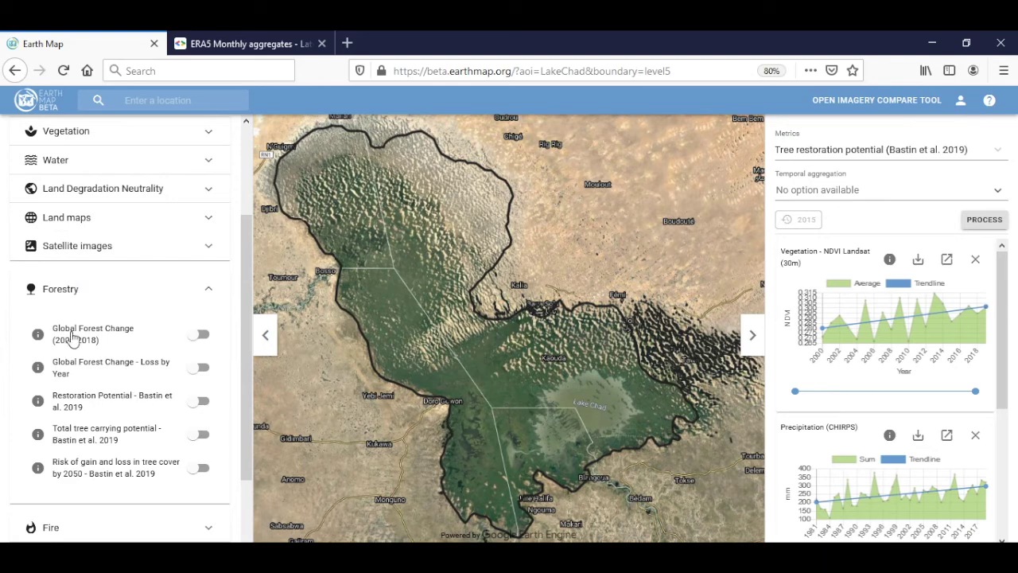
pyautogui.click(202, 401)
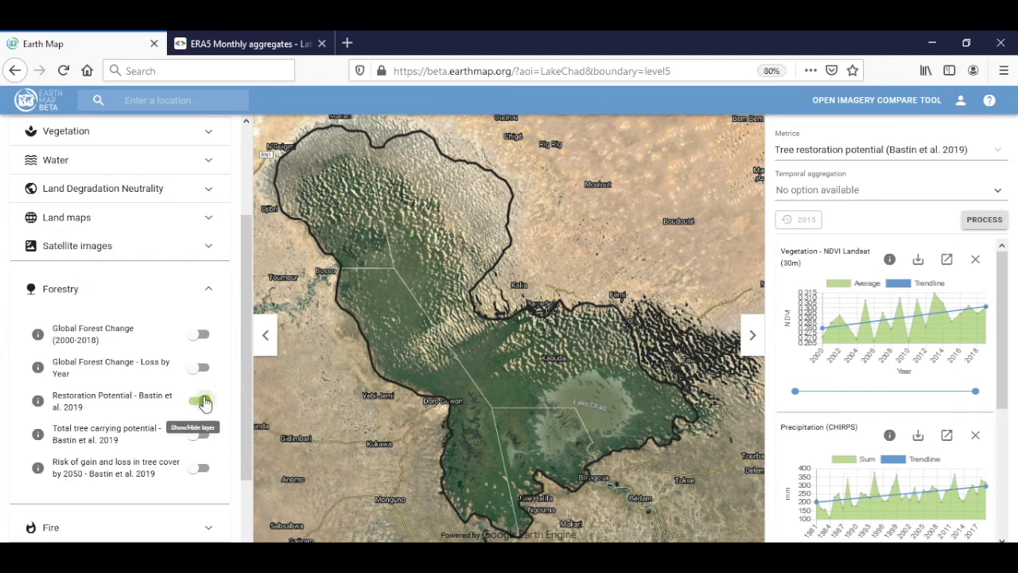
pyautogui.scroll(-1, 608, 425)
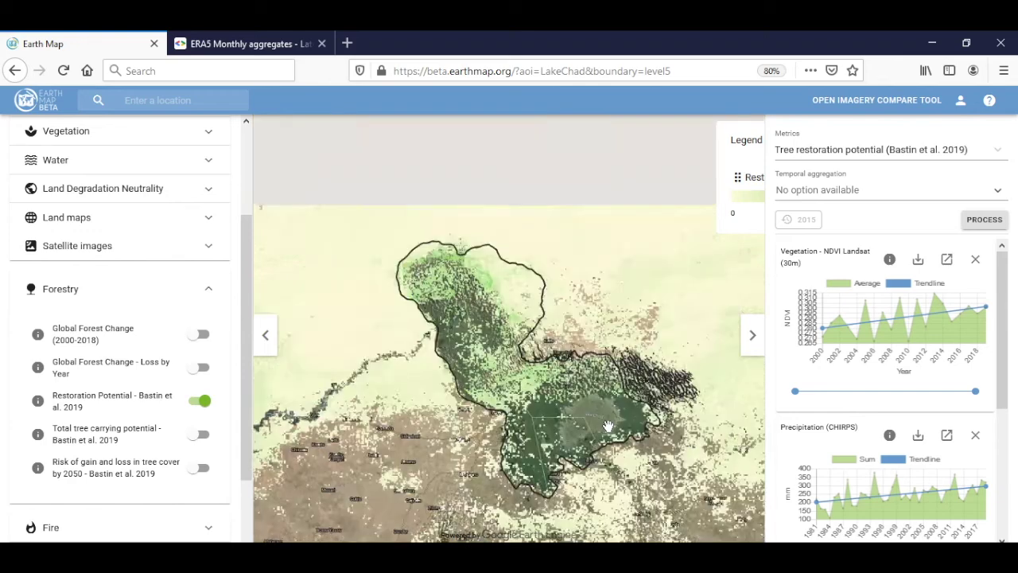
pyautogui.moveTo(607, 425); pyautogui.dragTo(561, 393)
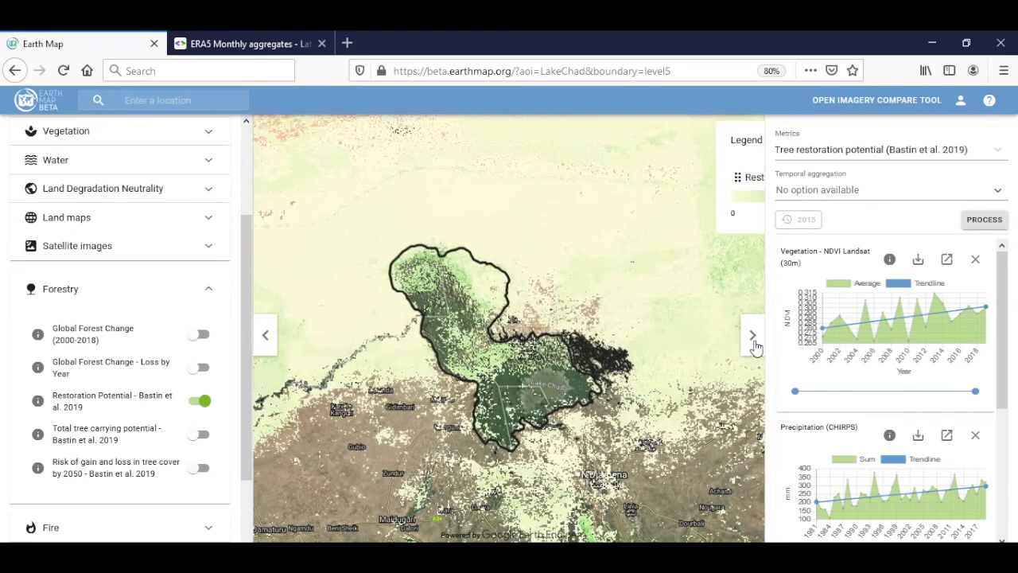
pyautogui.click(754, 342)
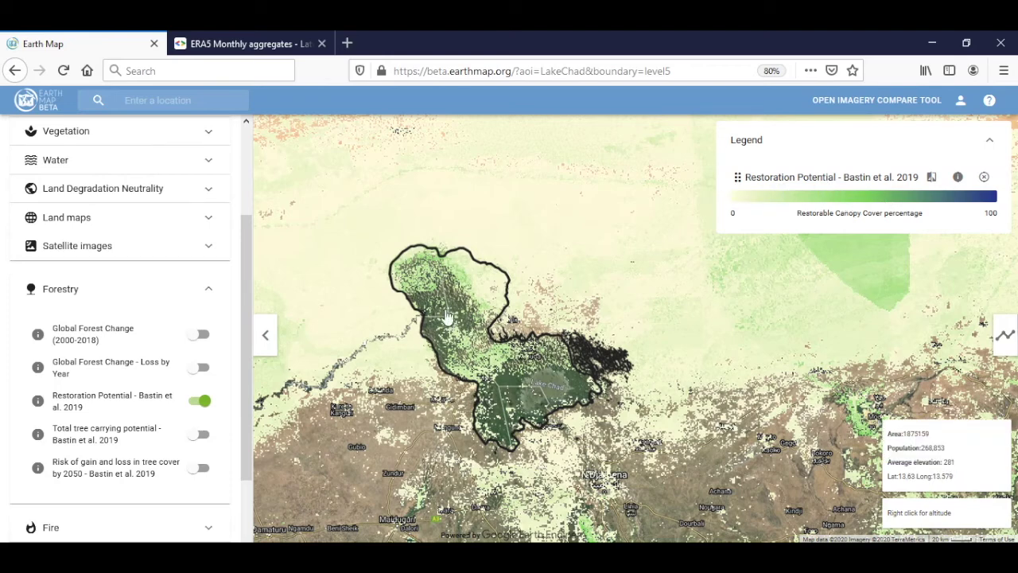
# Reopen the statistics panel, process the lake's Tree restoration potential (Bastin et al. 2019) metric, and inspect the restoration layer over the lake up close
pyautogui.click(1003, 338)
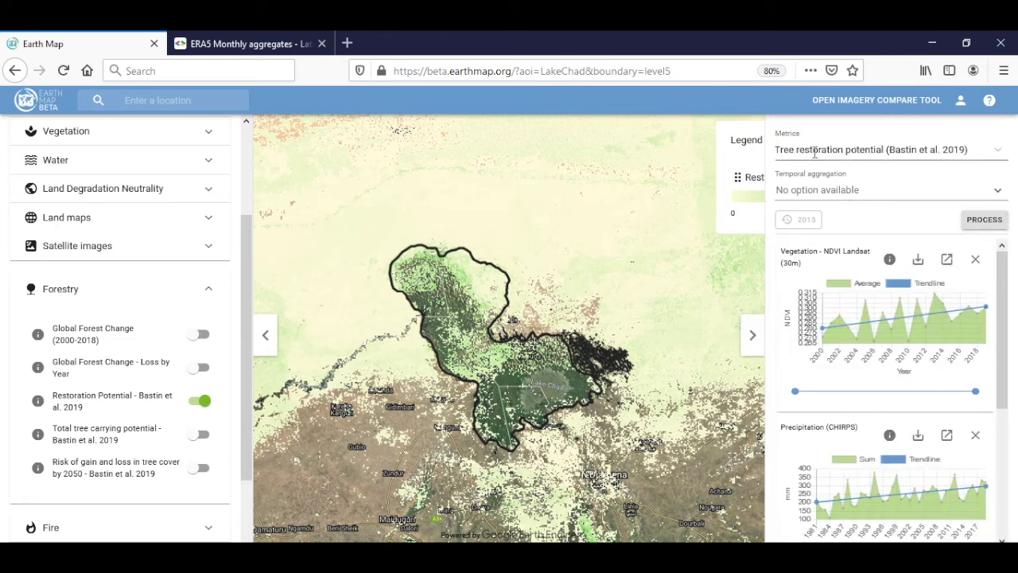
pyautogui.click(986, 219)
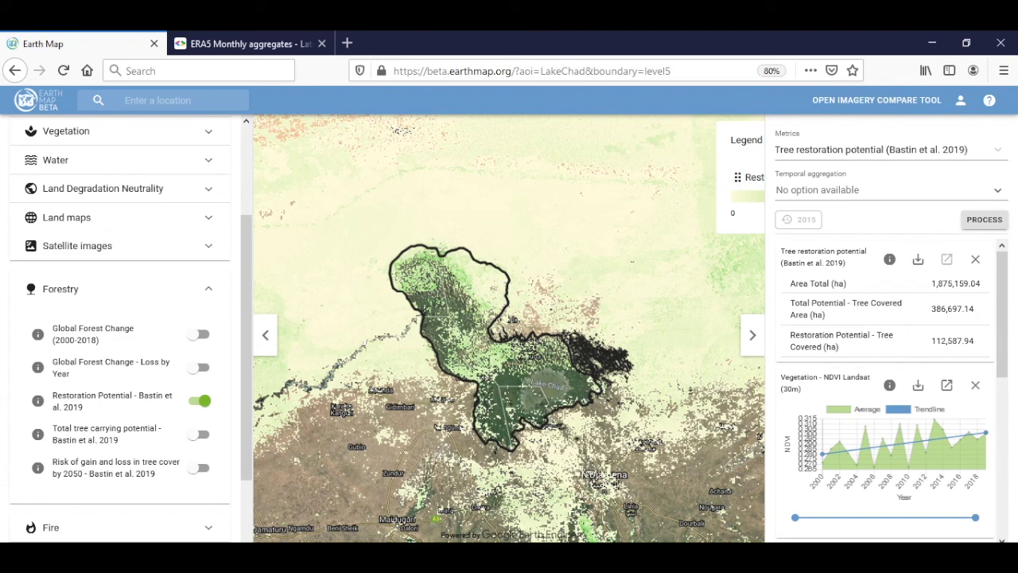
pyautogui.scroll(2, 538, 386)
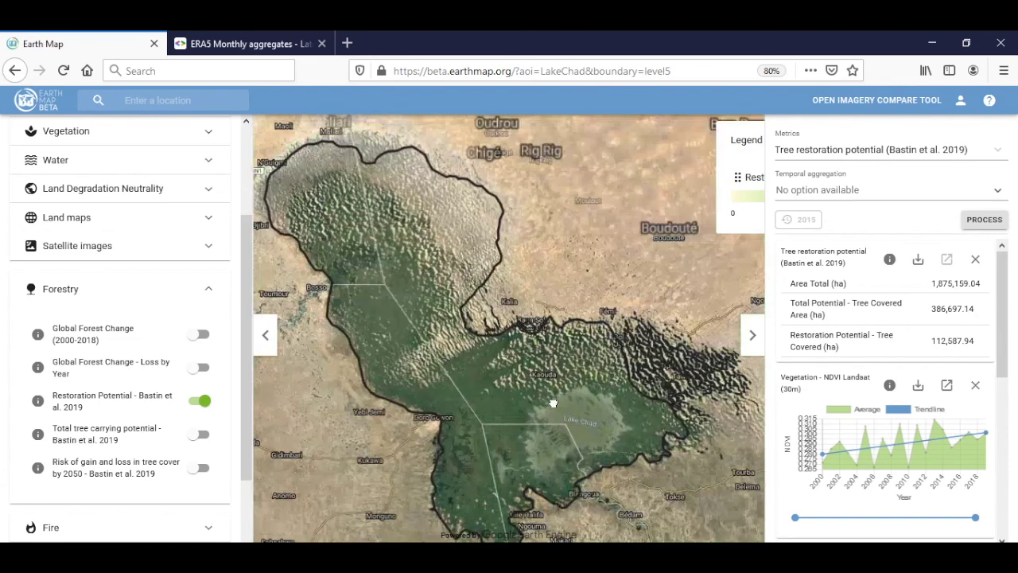
pyautogui.moveTo(557, 375); pyautogui.dragTo(602, 420)
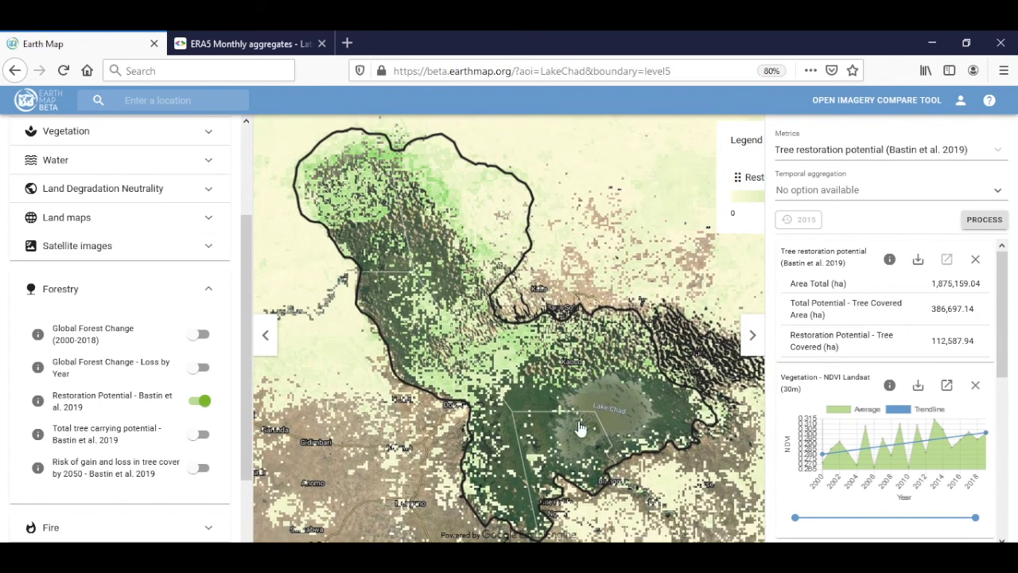